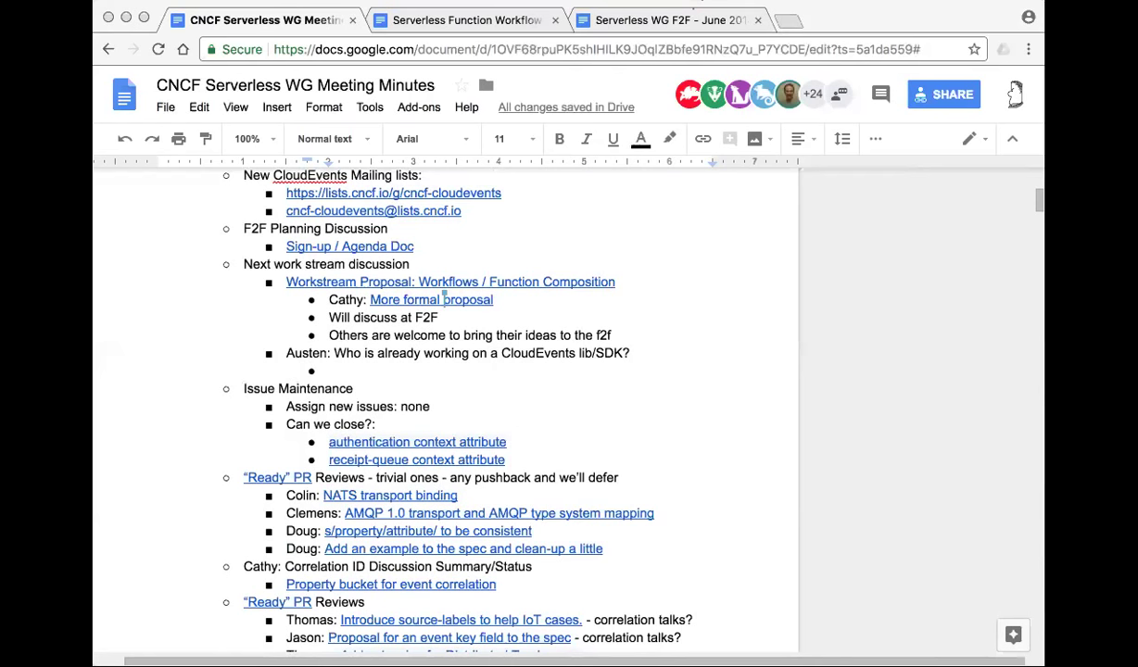
Step: Fill the empty bullet under the CloudEvents lib/SDK question with "Add to the F2F agenda to see if we can get alignment/share/etc..."
click(383, 370)
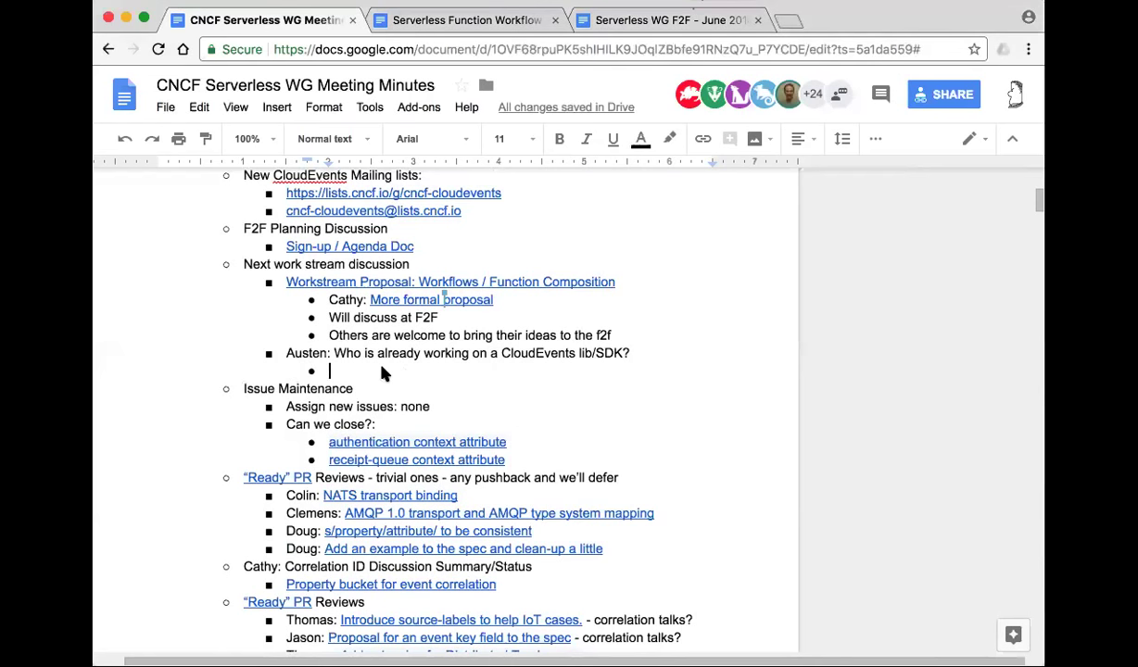
text(Add to the )
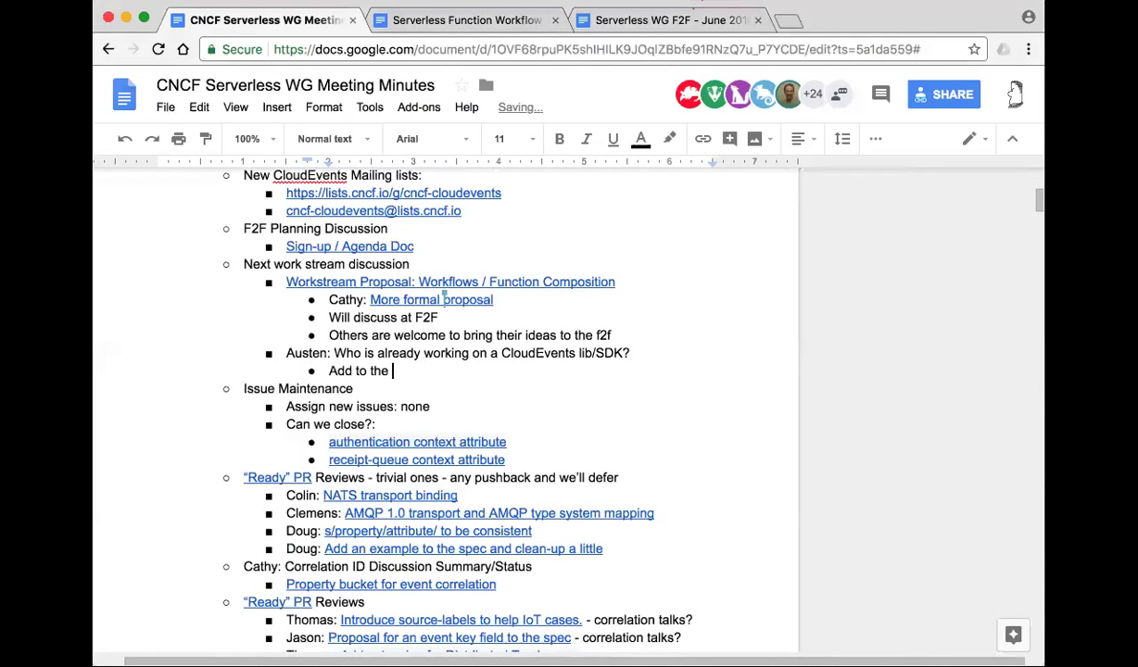
text(F2F agend to)
key(BackSpace)
key(BackSpace)
key(BackSpace)
key(BackSpace)
text(a to see if we can get aignment)
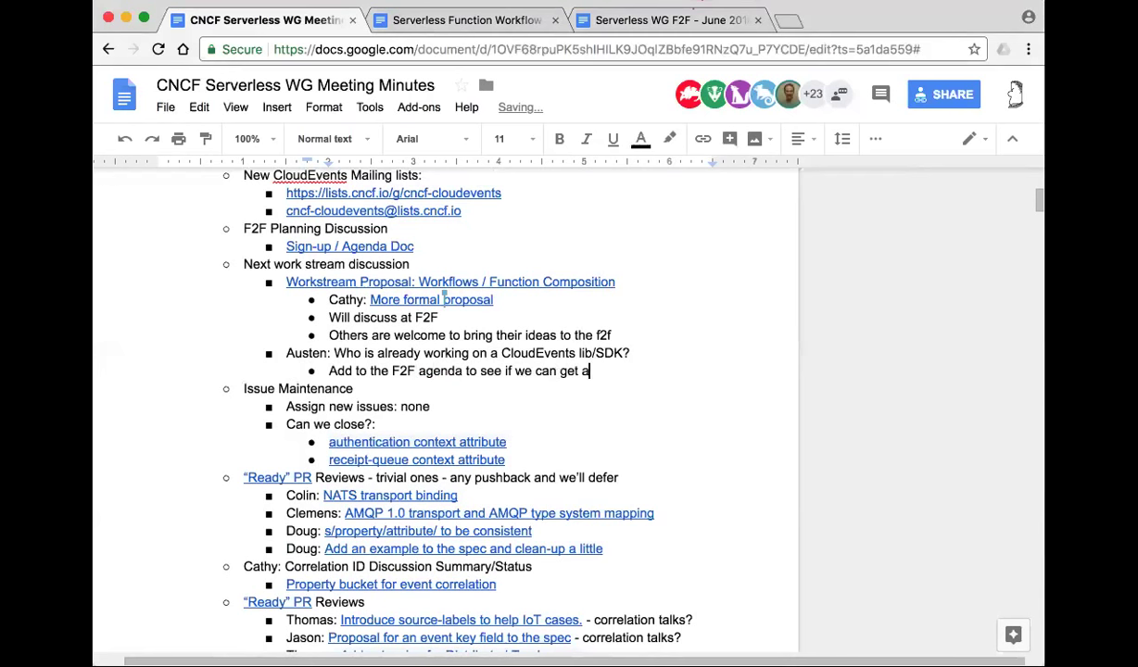
key(BackSpace)
key(BackSpace)
key(BackSpace)
key(BackSpace)
key(BackSpace)
key(BackSpace)
key(BackSpace)
text(lignment/share/etc...)
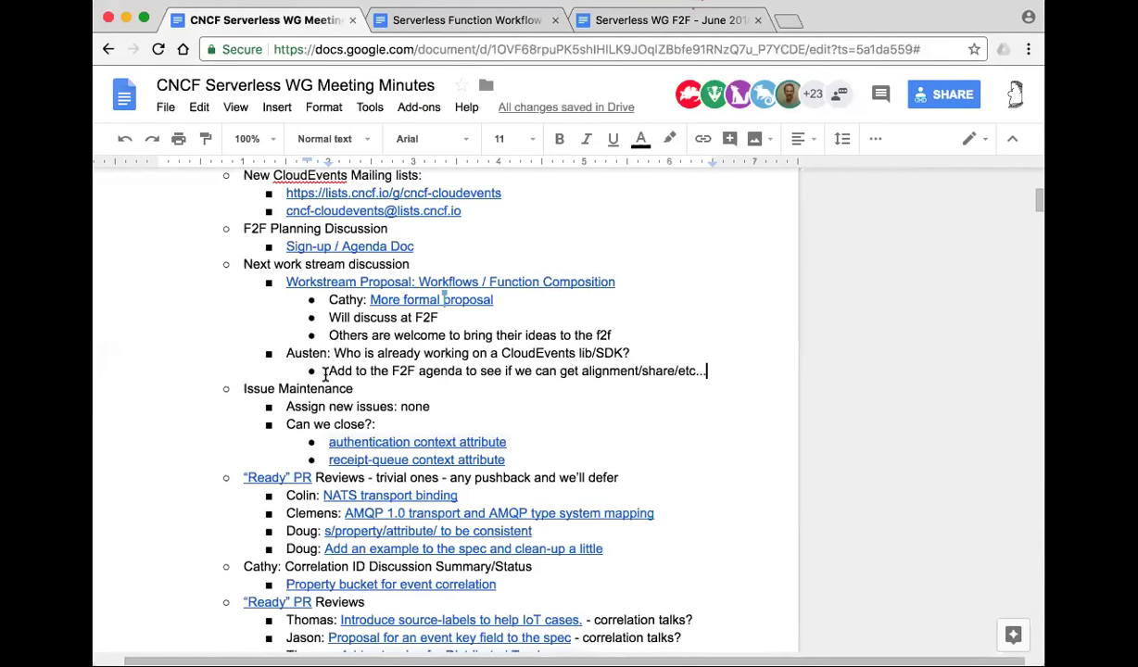
shift+click(326, 372)
click(380, 388)
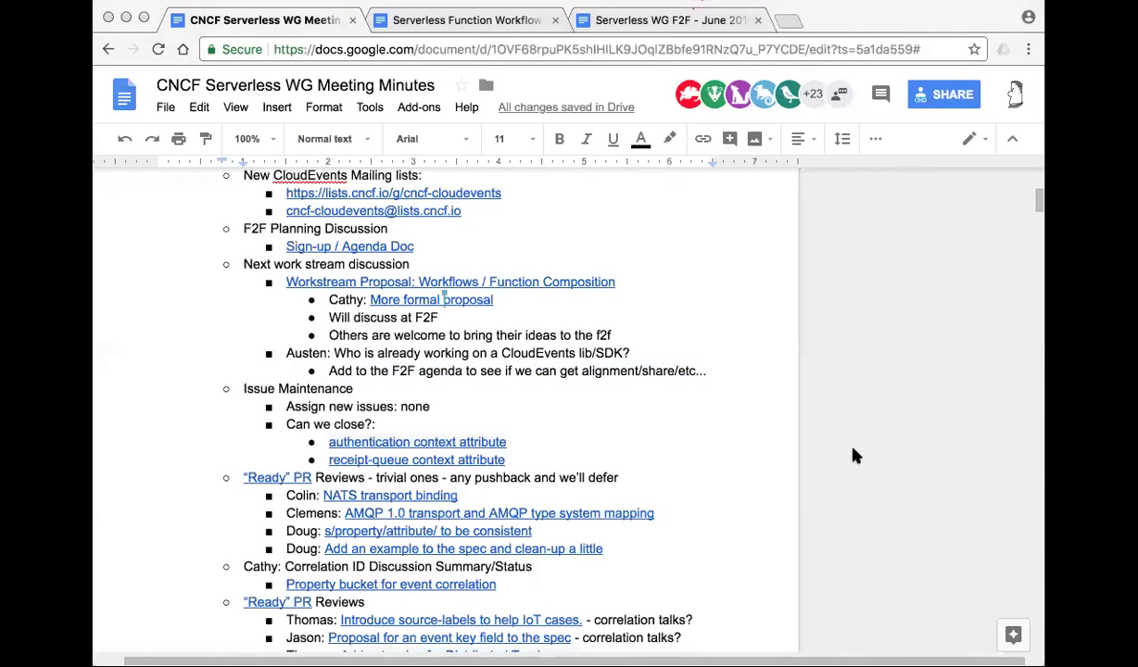
Step: Add a bullet below the F2F agenda note with "AI", the assignee's first name, a colon and "open an issue"
click(733, 373)
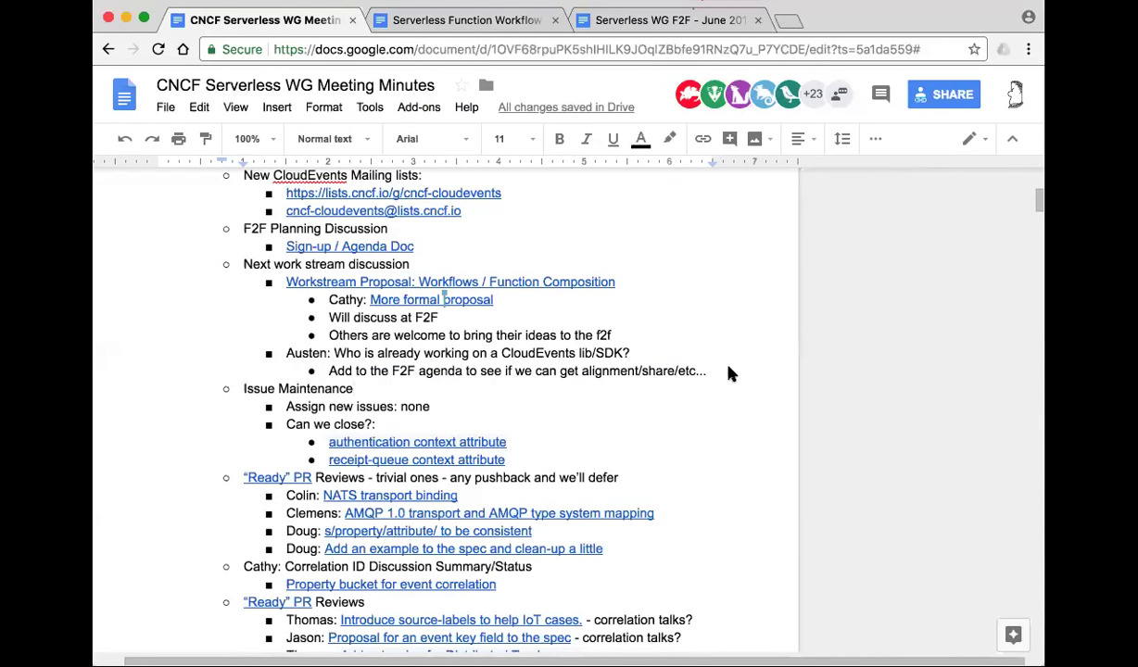
click(733, 373)
key(Return)
text(AI Mark: open)
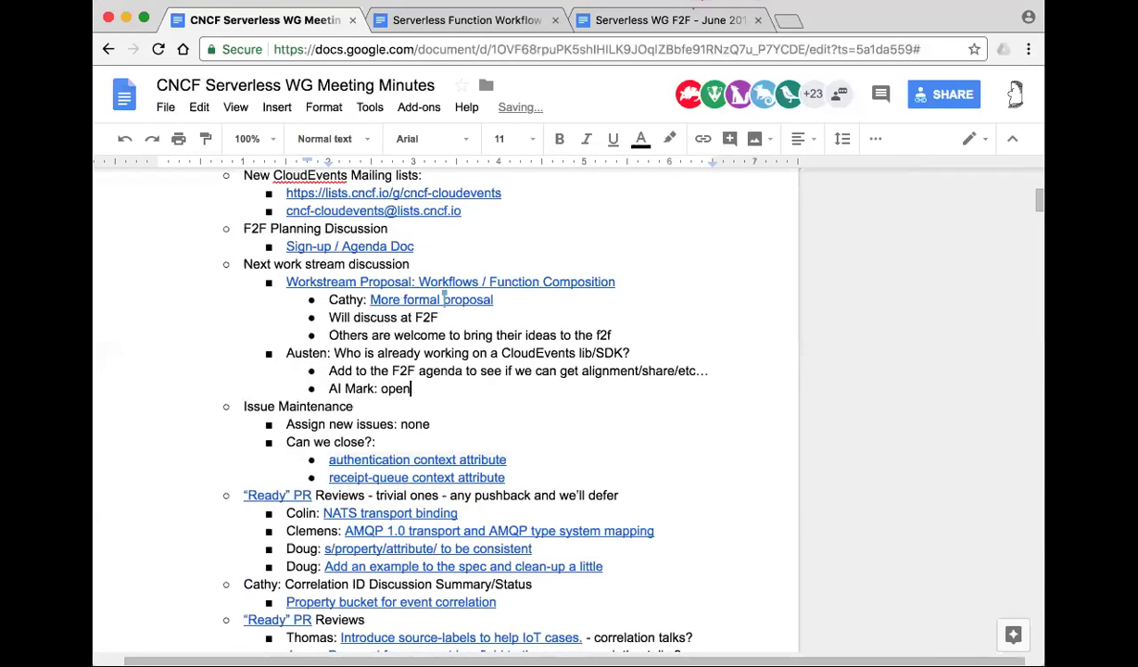
text( an issue)
Step: Bold the "AI" label and assignee's name at the start of the new action item
key(super+Left)
key(shift+Right)
key(shift+Right)
key(shift+Right)
key(shift+Right)
key(shift+Right)
key(shift+Right)
key(shift+Right)
key(super+b)
key(super+Right)
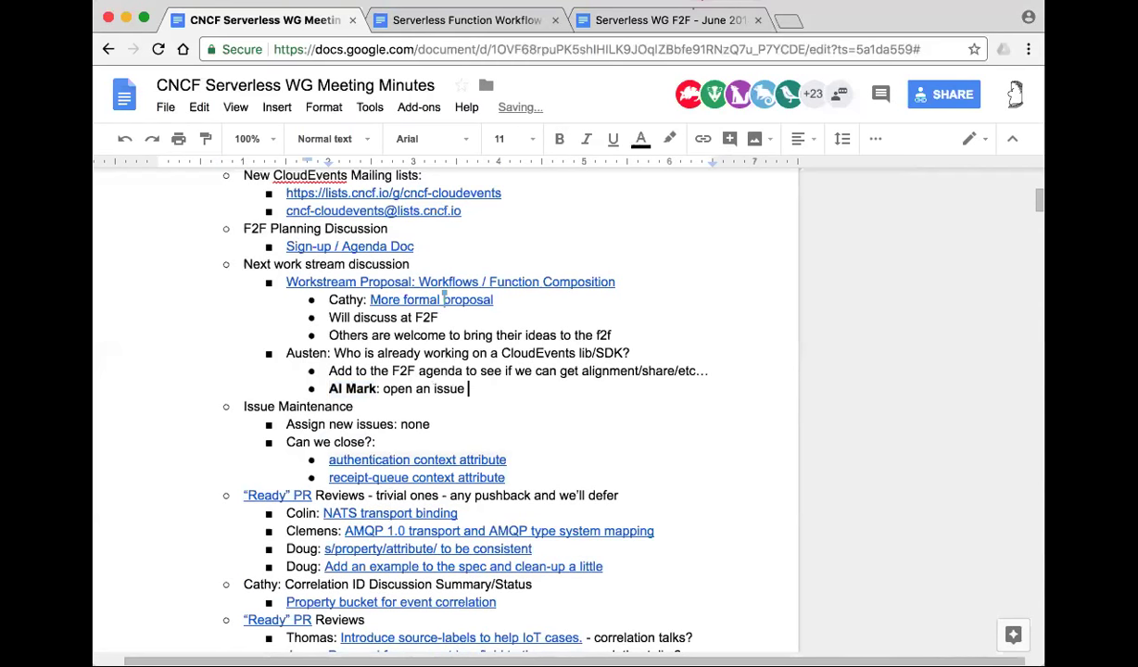
Step: Complete the action item's text with "for people to comment and point to their current stuff"
text(for people to c)
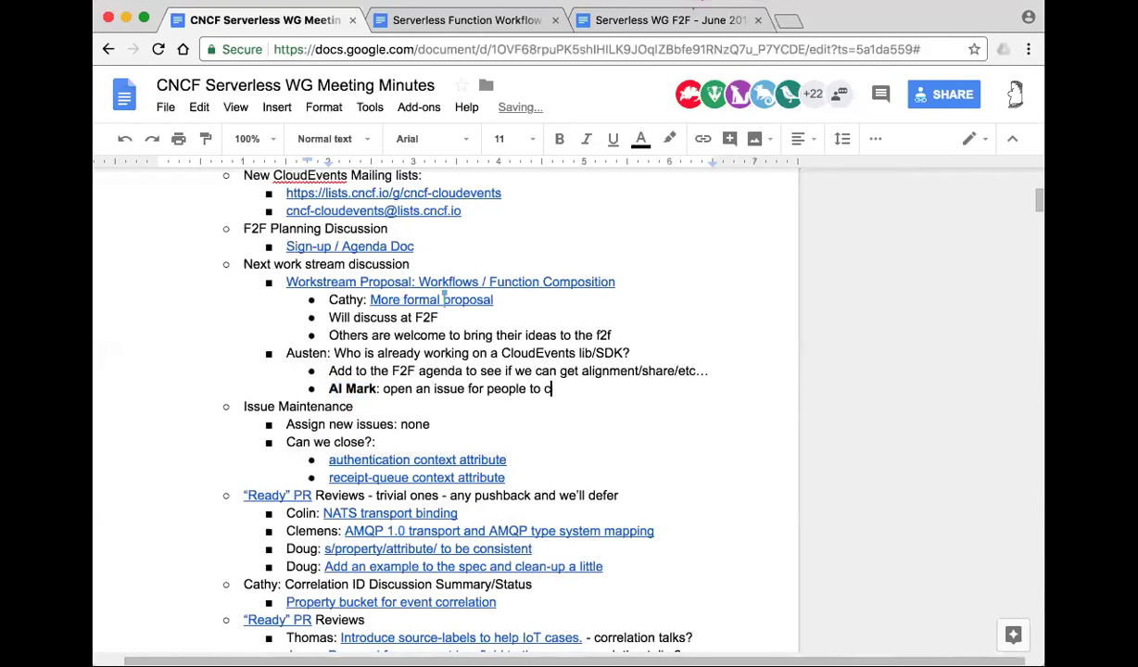
text(omment and poi)
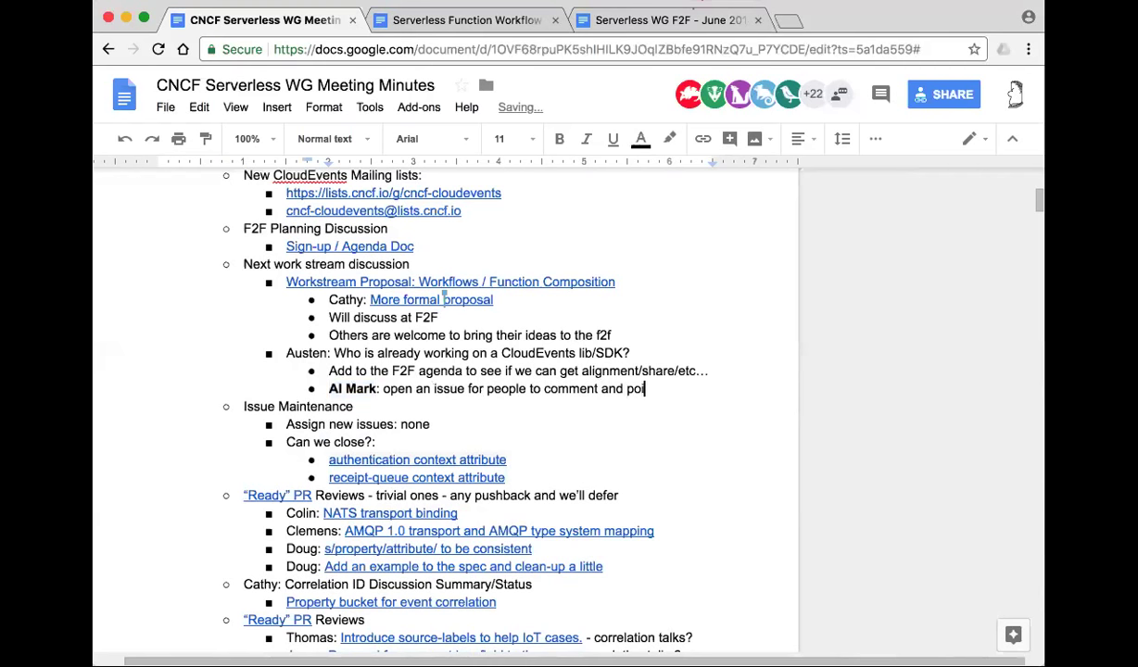
text(nt to their curren)
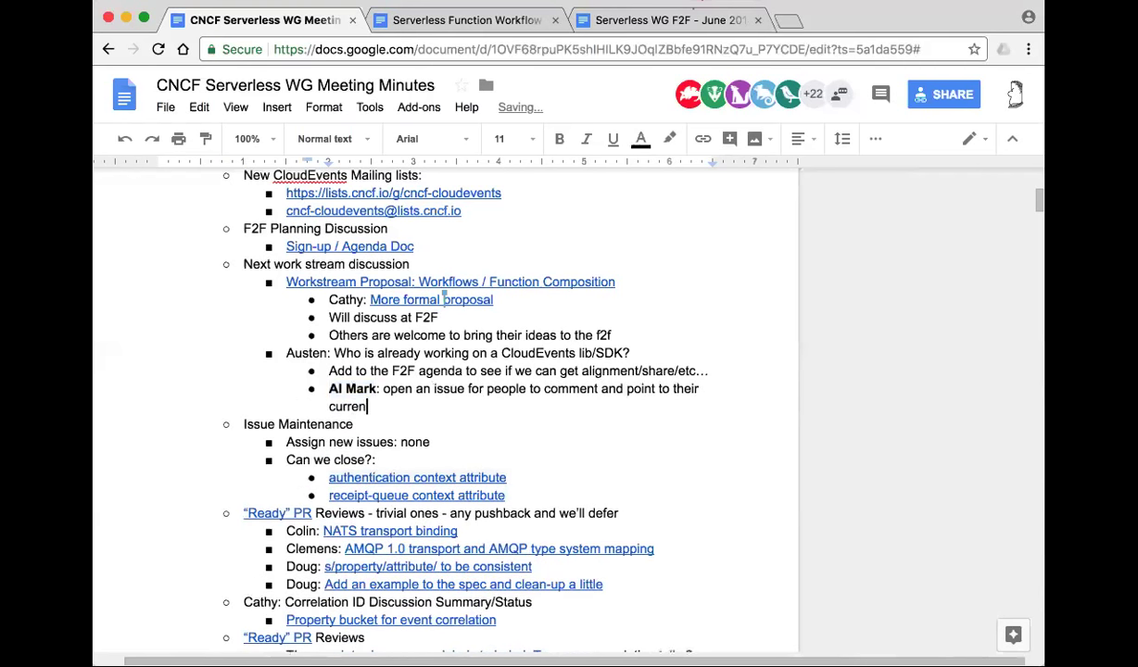
text(t stuff)
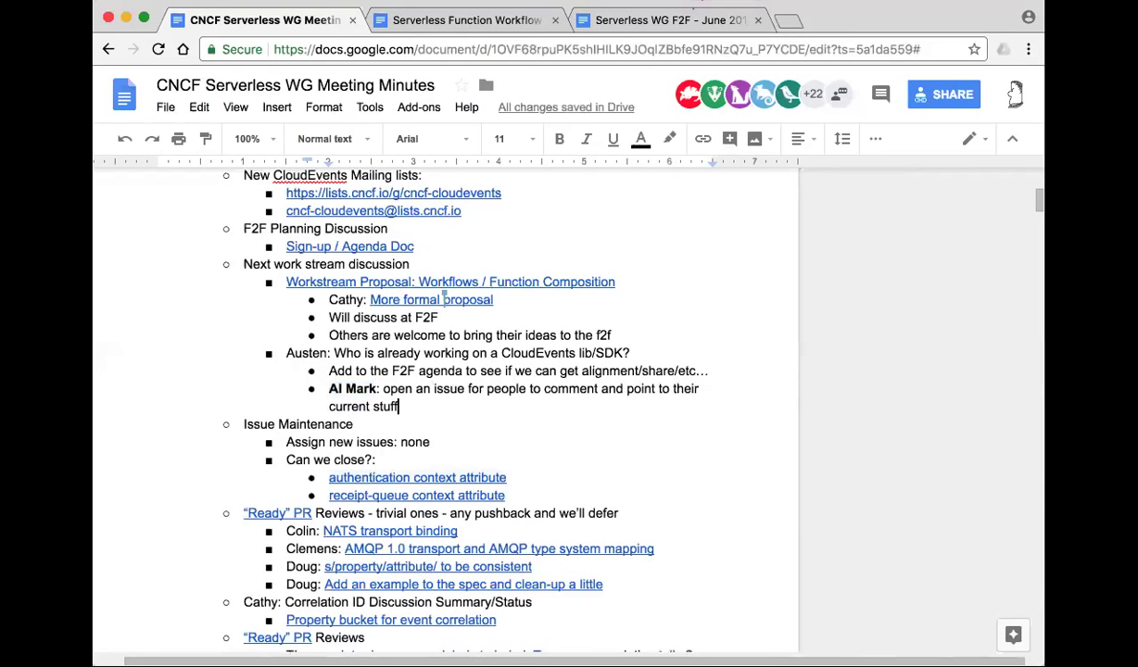
click(381, 389)
click(399, 406)
key(super+Tab)
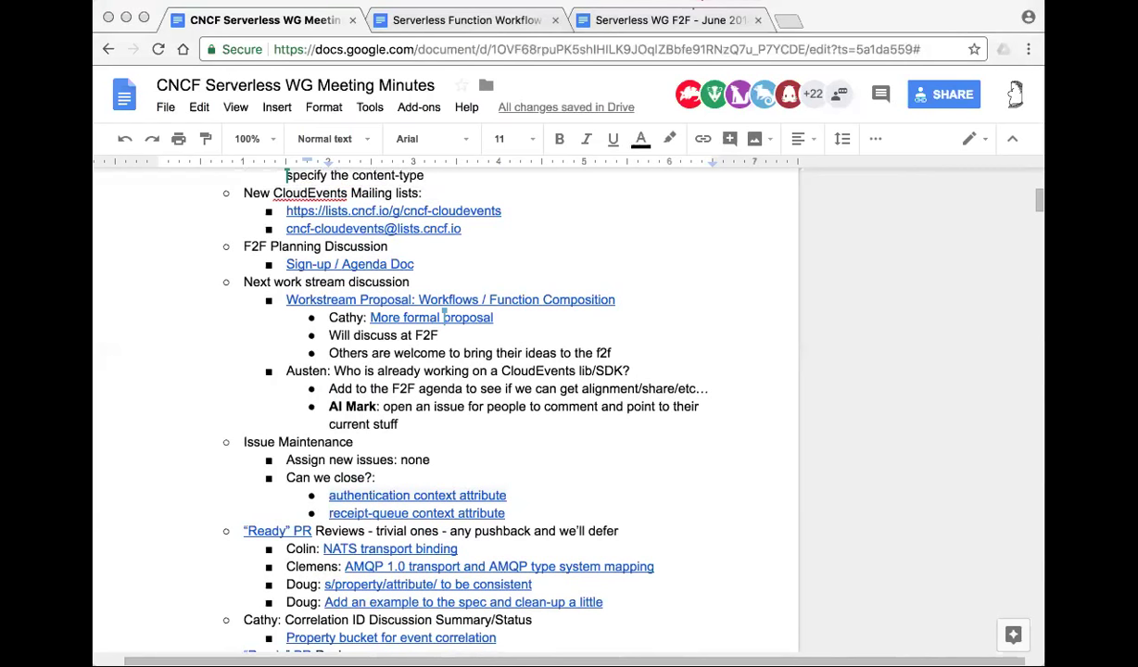
Step: Dismiss the suggested assignment for the new action item
click(493, 411)
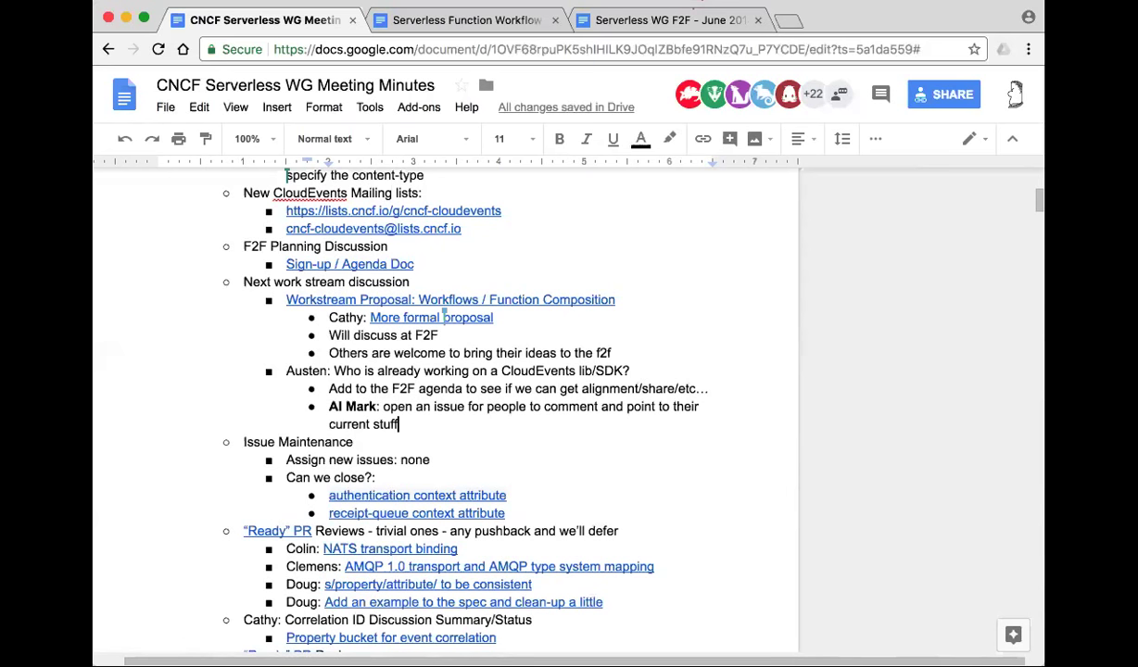
click(400, 424)
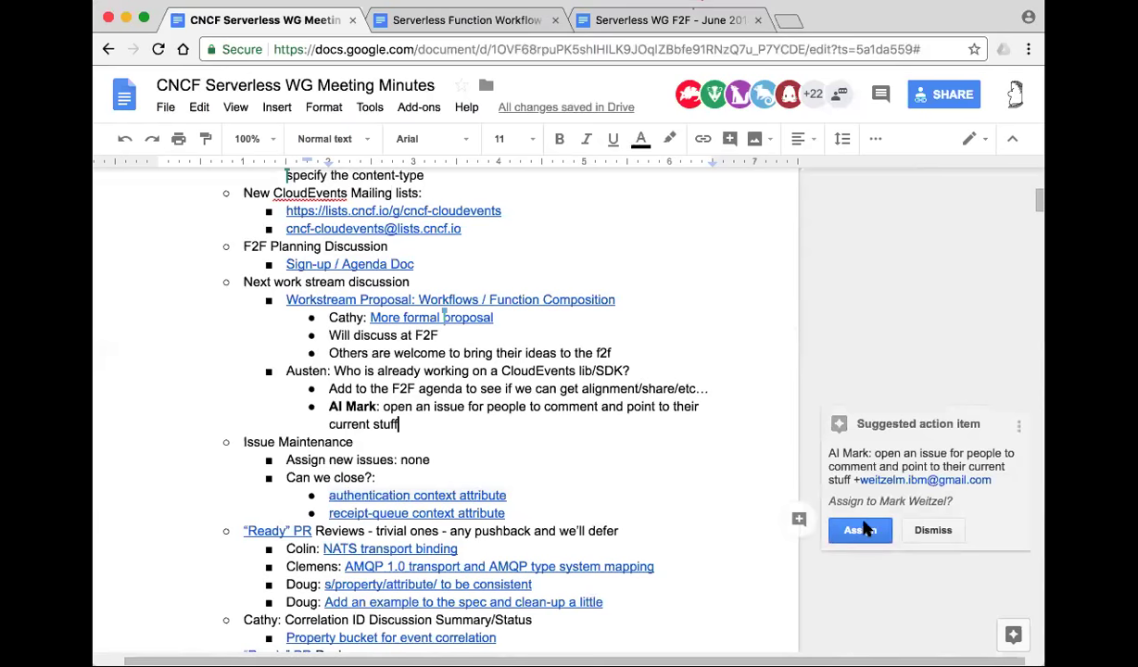
click(933, 530)
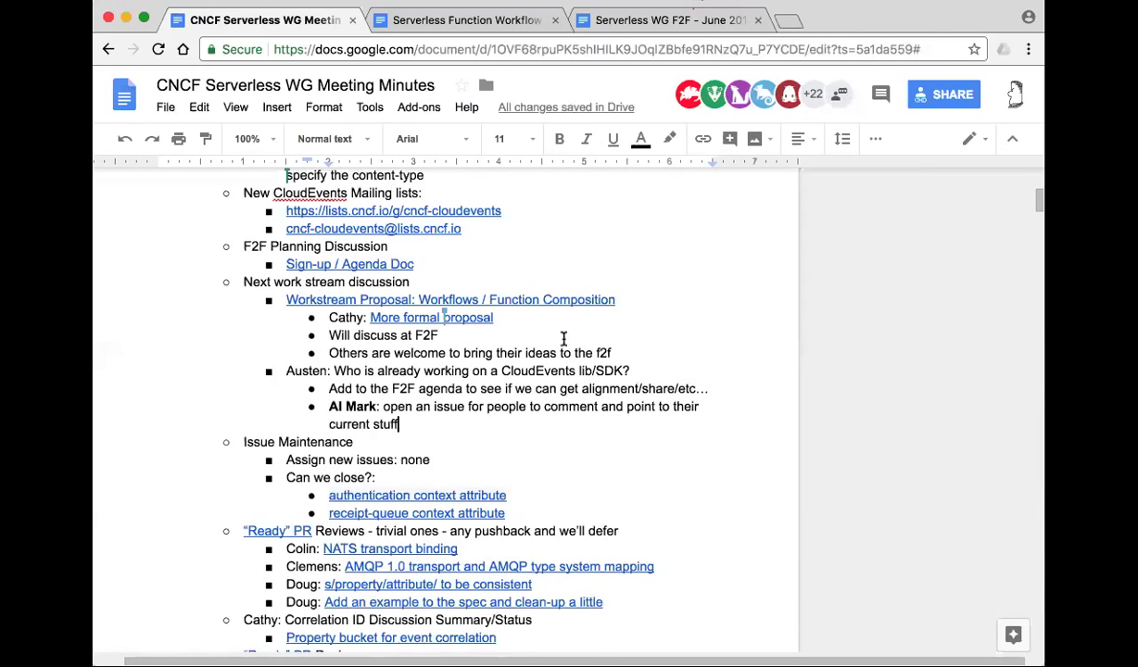
Step: Open the linked "authentication context attribute" issue from the "Can we close?" list under Issue Maintenance
scroll(492, 429, down, 2)
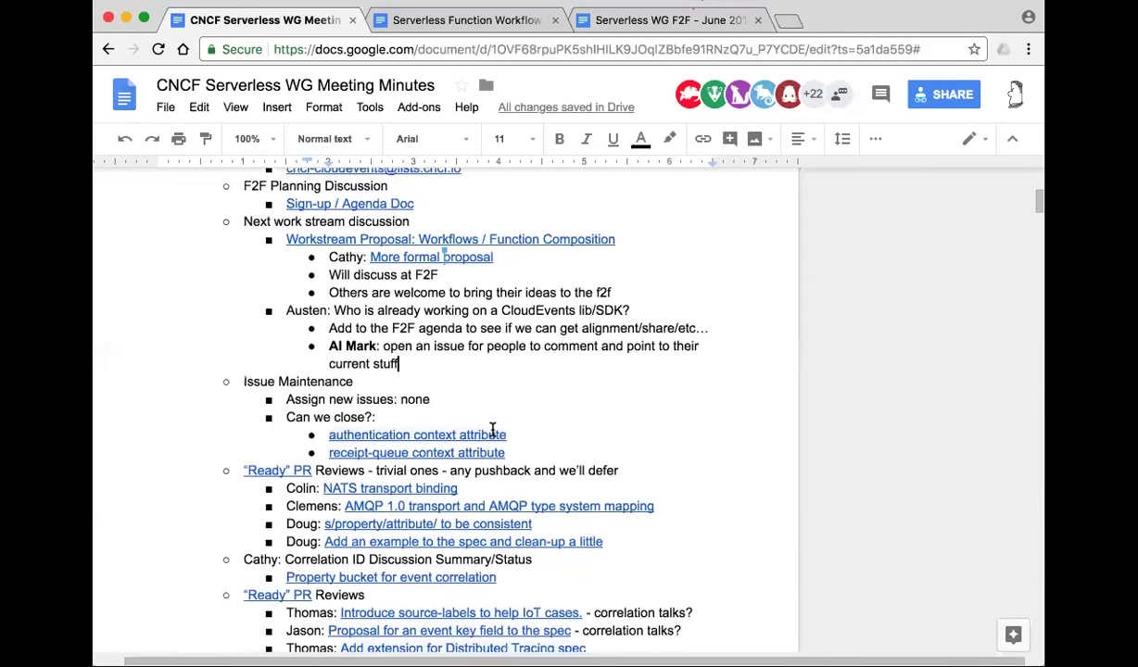
scroll(492, 429, up, 1)
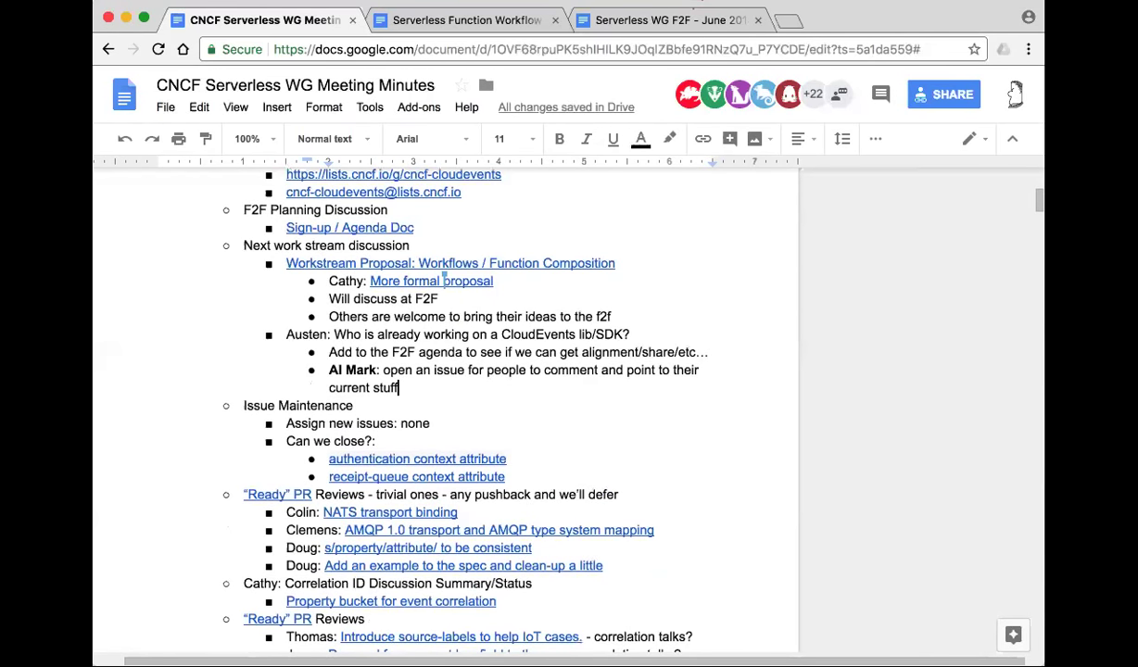
click(895, 413)
scroll(896, 412, down, 3)
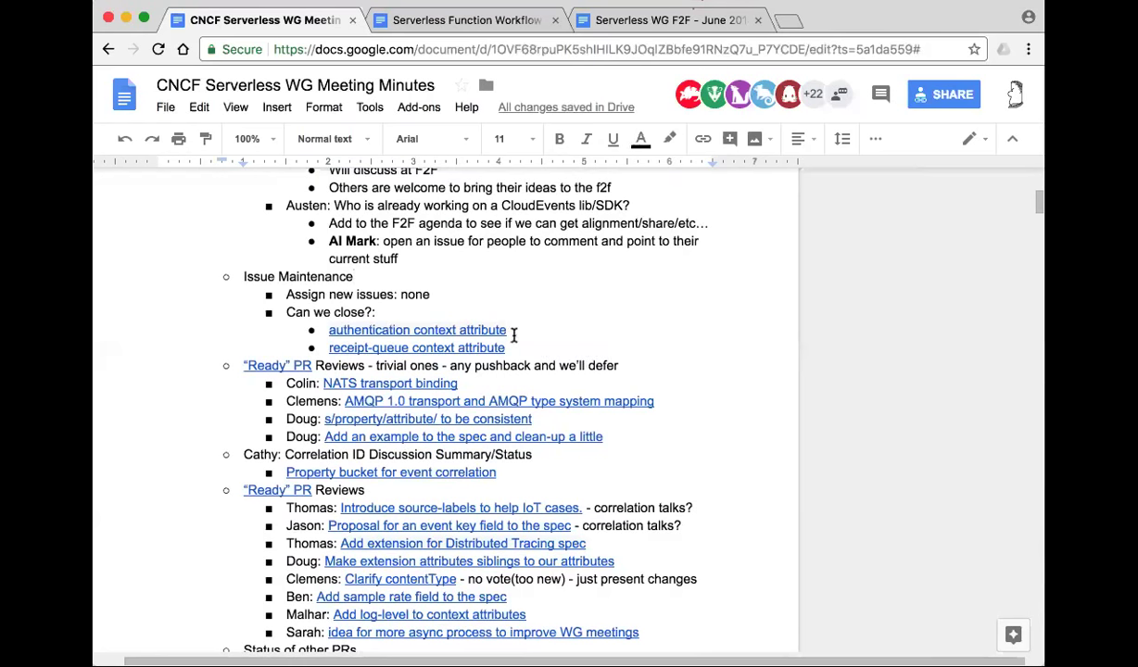
click(466, 330)
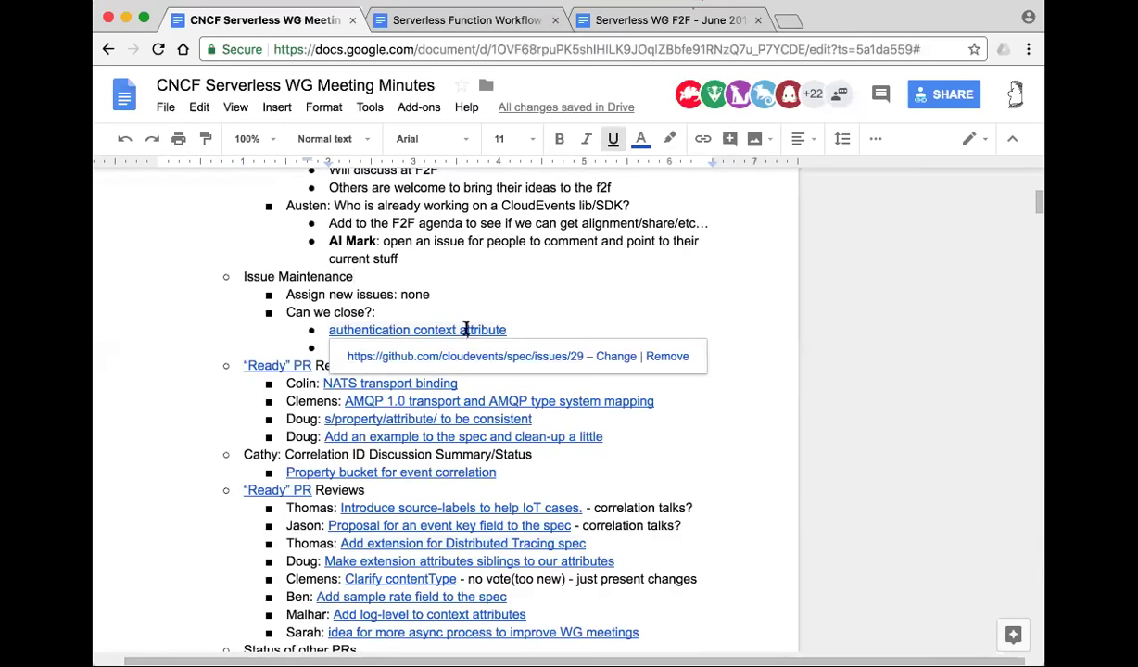
click(467, 357)
Step: Return to the meeting minutes and open the linked "receipt-queue context attribute" issue
click(286, 23)
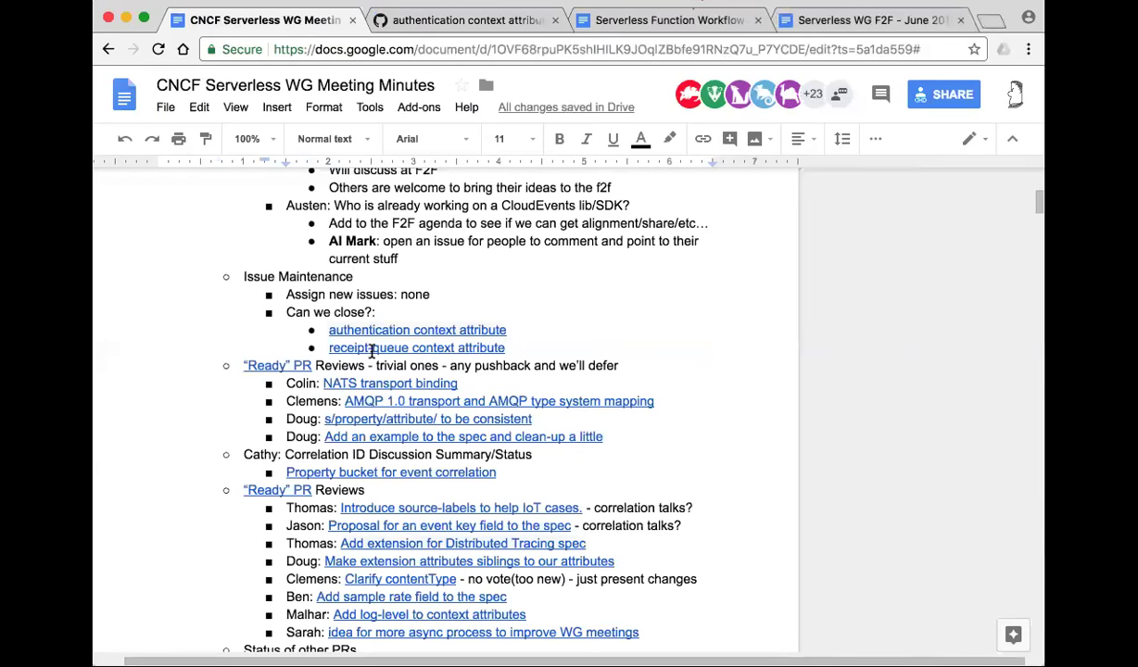
click(368, 348)
click(396, 371)
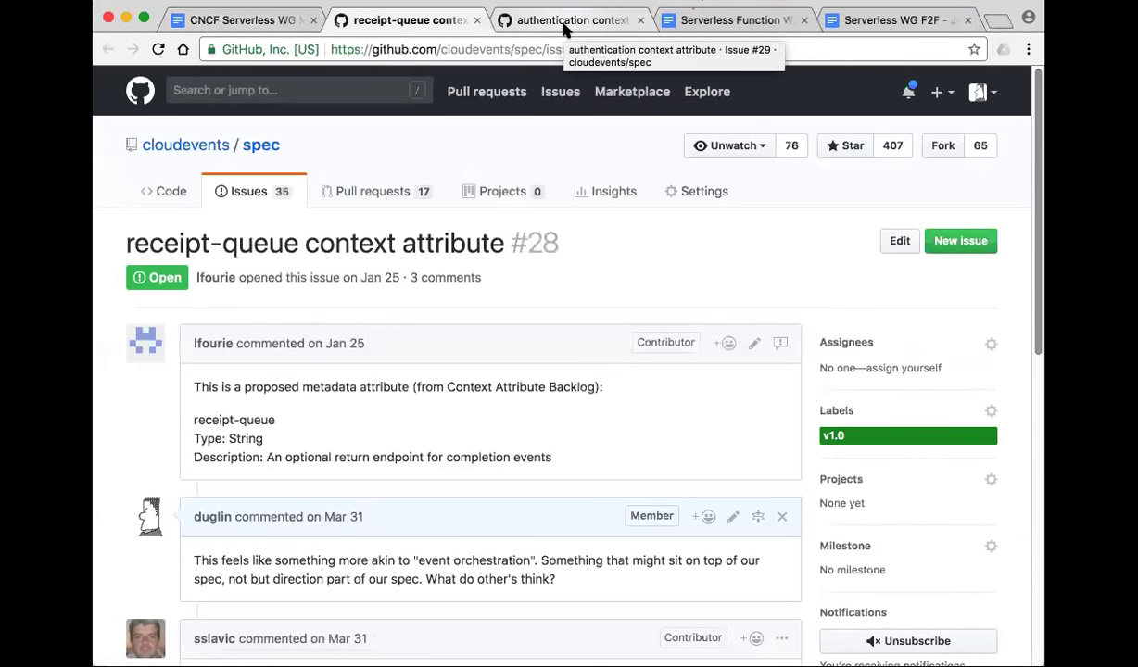
Step: Review the description and comments of the authentication context attribute issue, including the proposal to close it
click(563, 28)
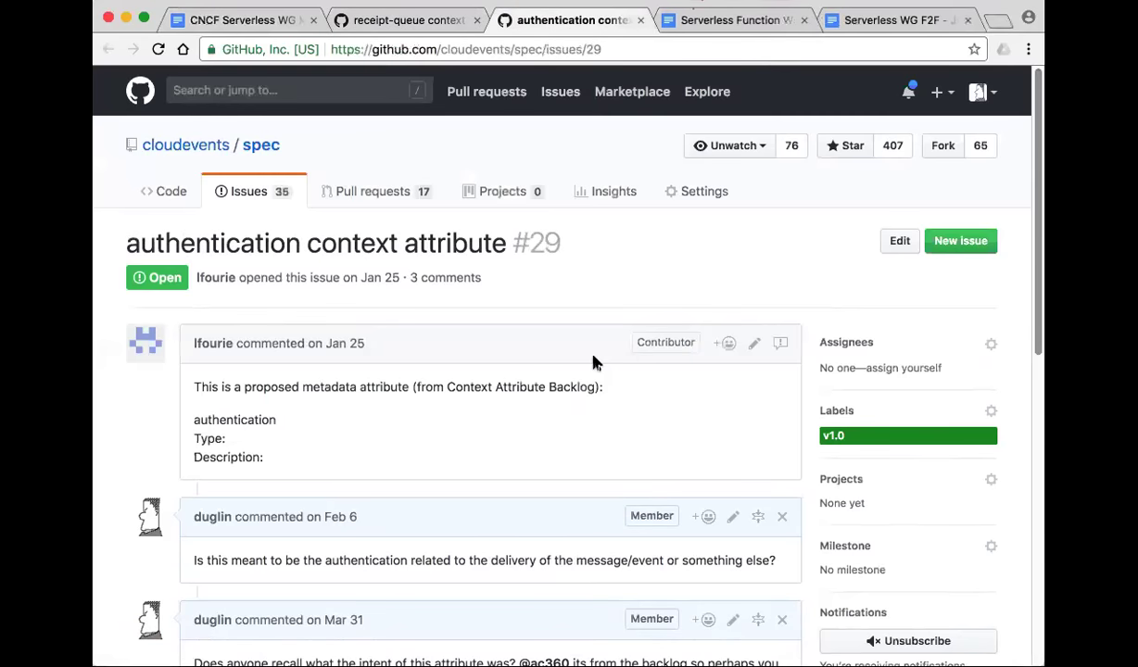
scroll(595, 362, down, 2)
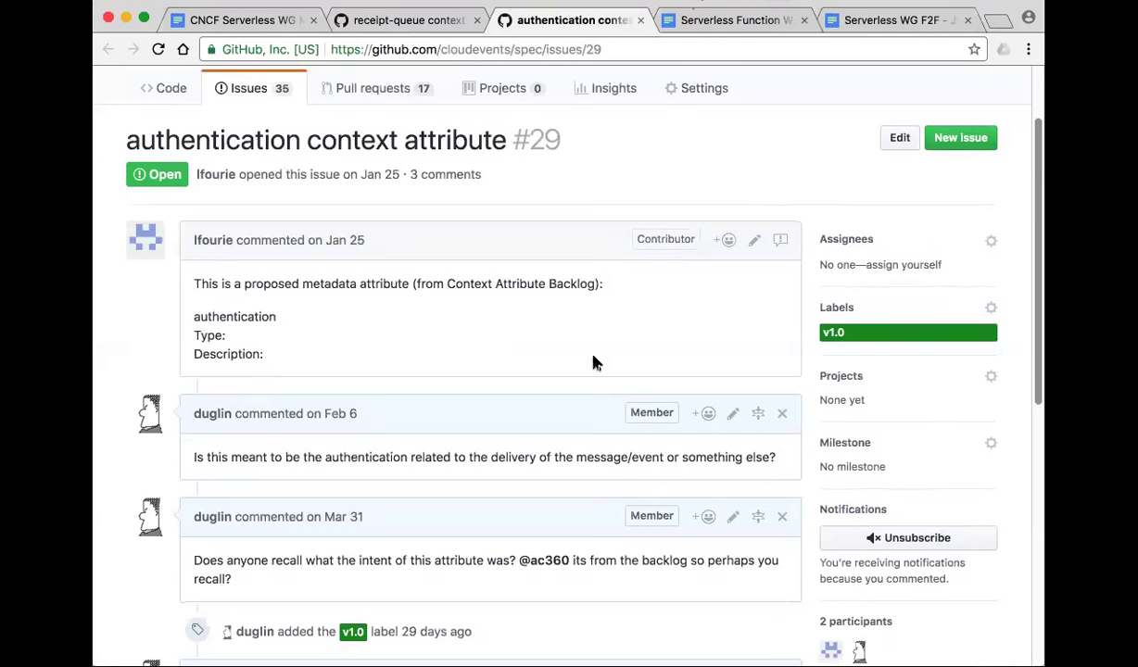
scroll(596, 362, down, 2)
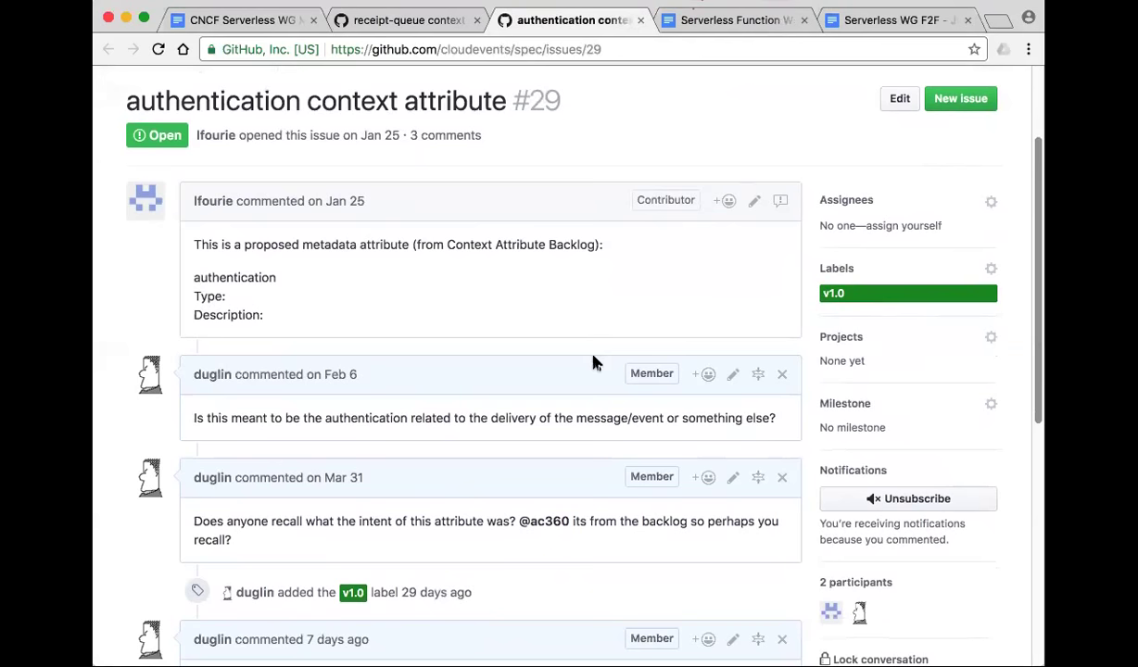
scroll(594, 364, down, 1)
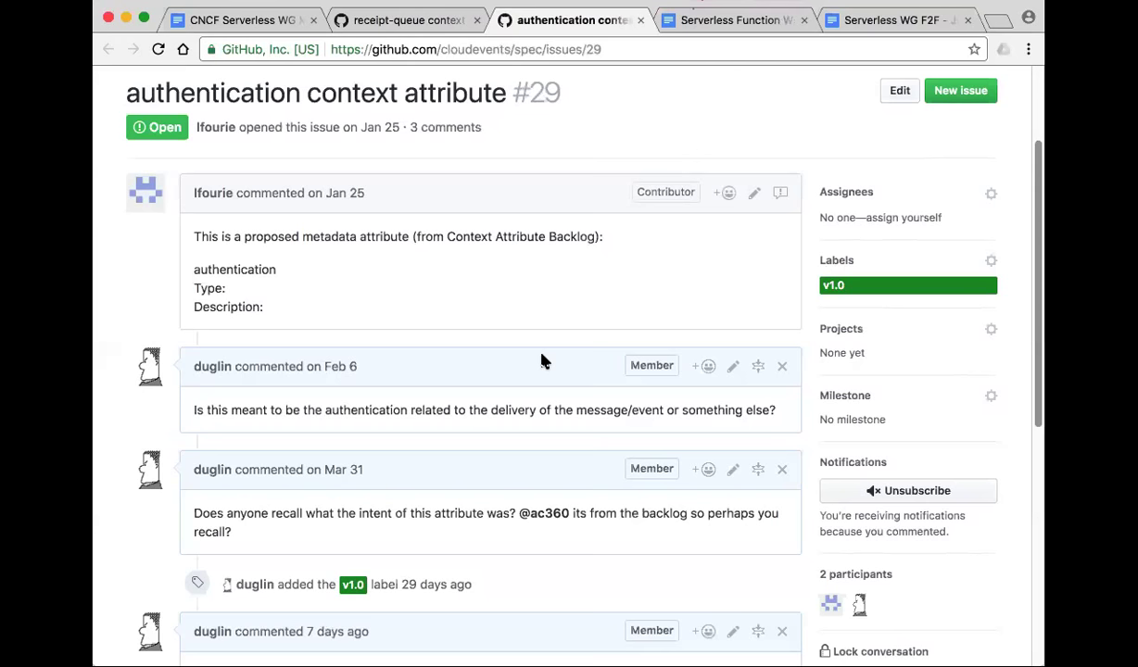
scroll(545, 362, down, 3)
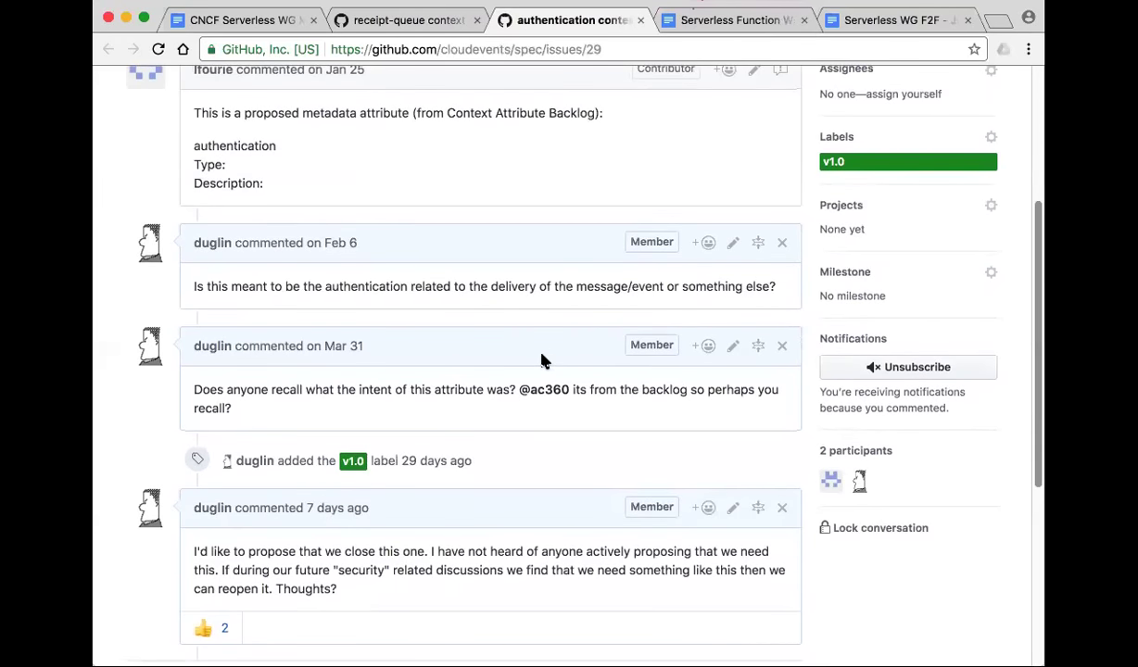
scroll(545, 361, up, 3)
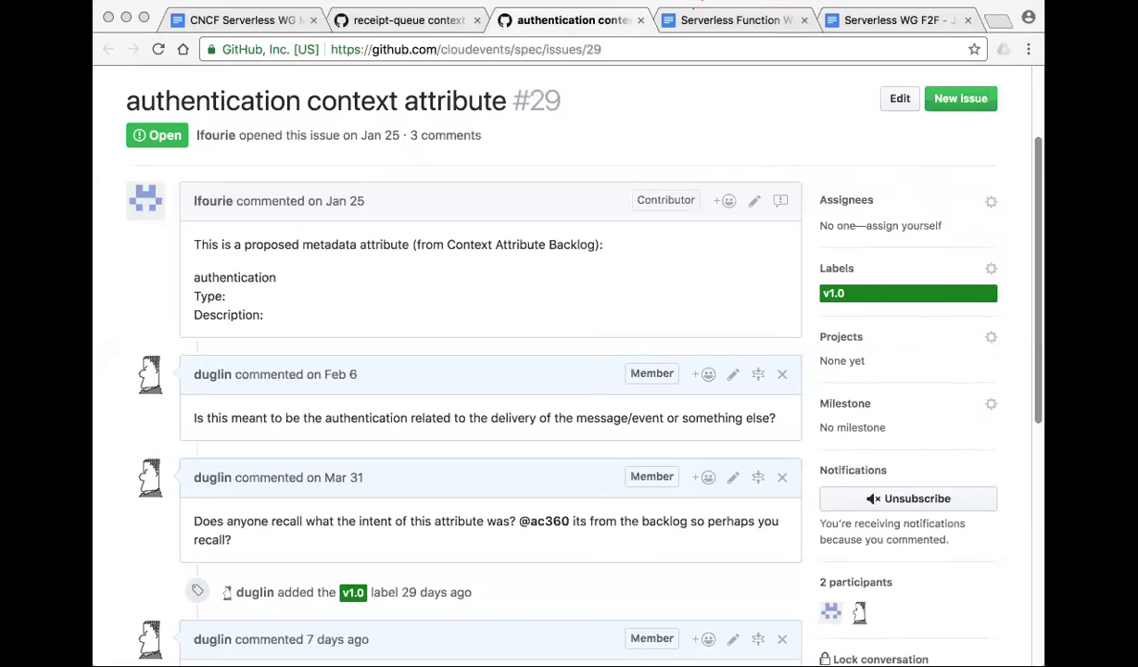
click(393, 329)
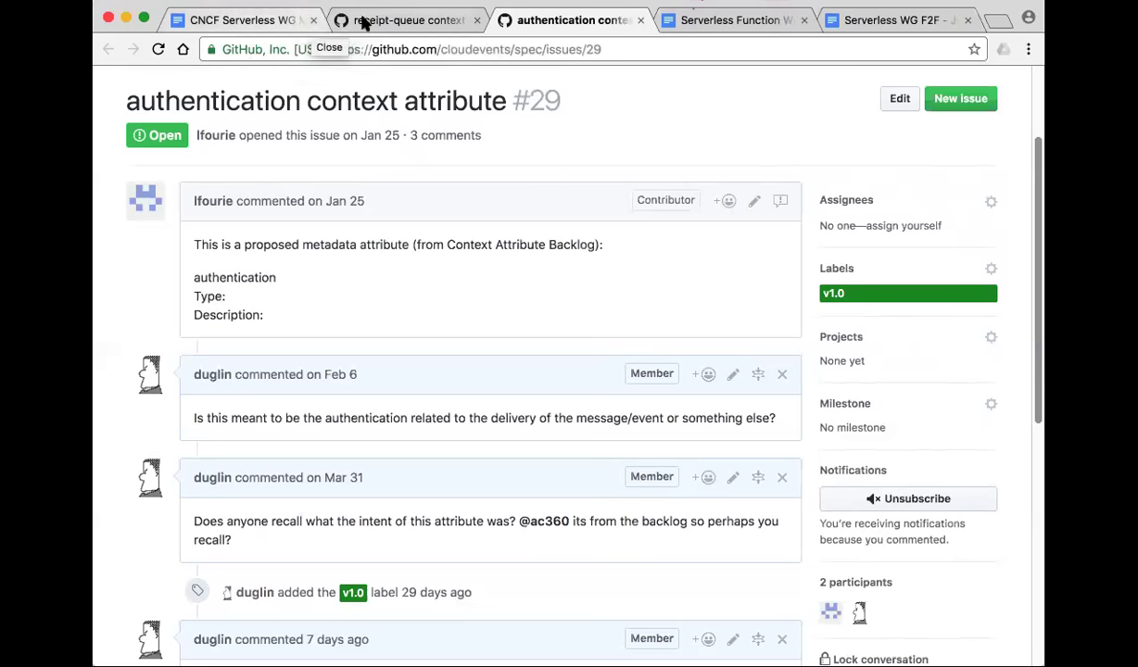
Step: Review the description and comments of the receipt-queue context attribute issue
click(391, 21)
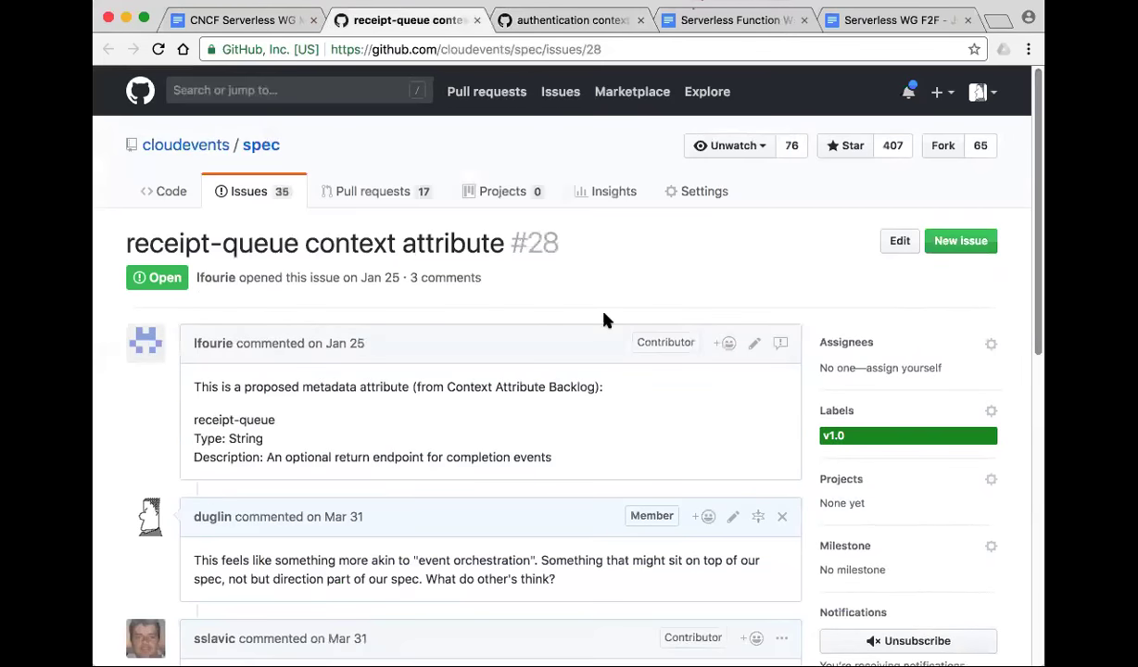
scroll(605, 318, down, 3)
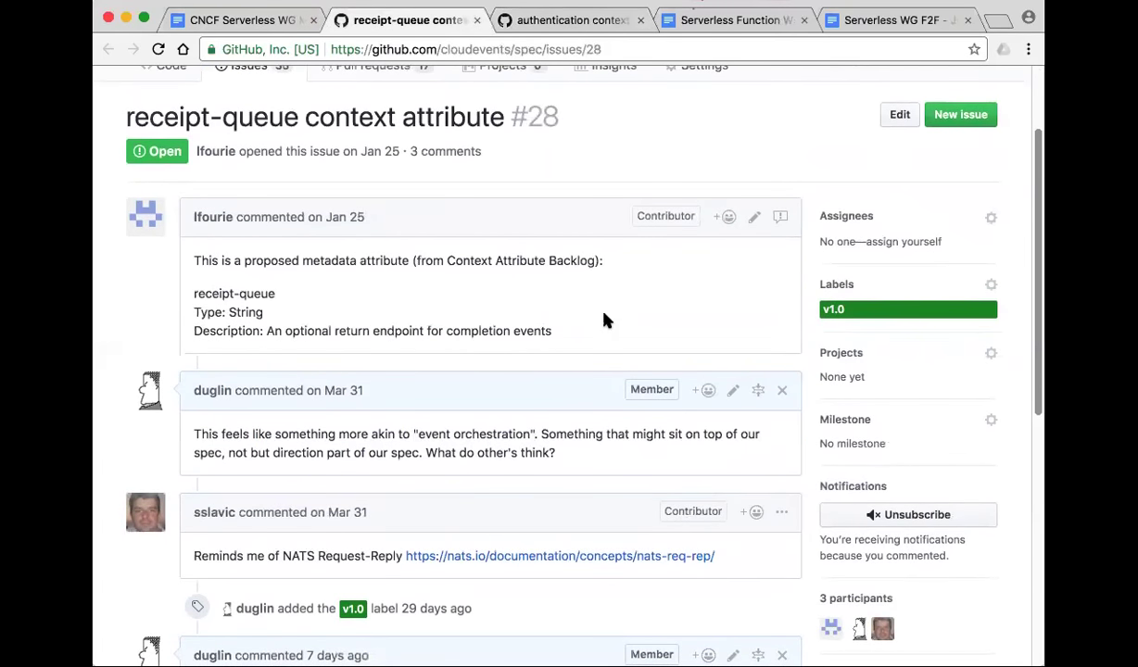
scroll(604, 320, down, 1)
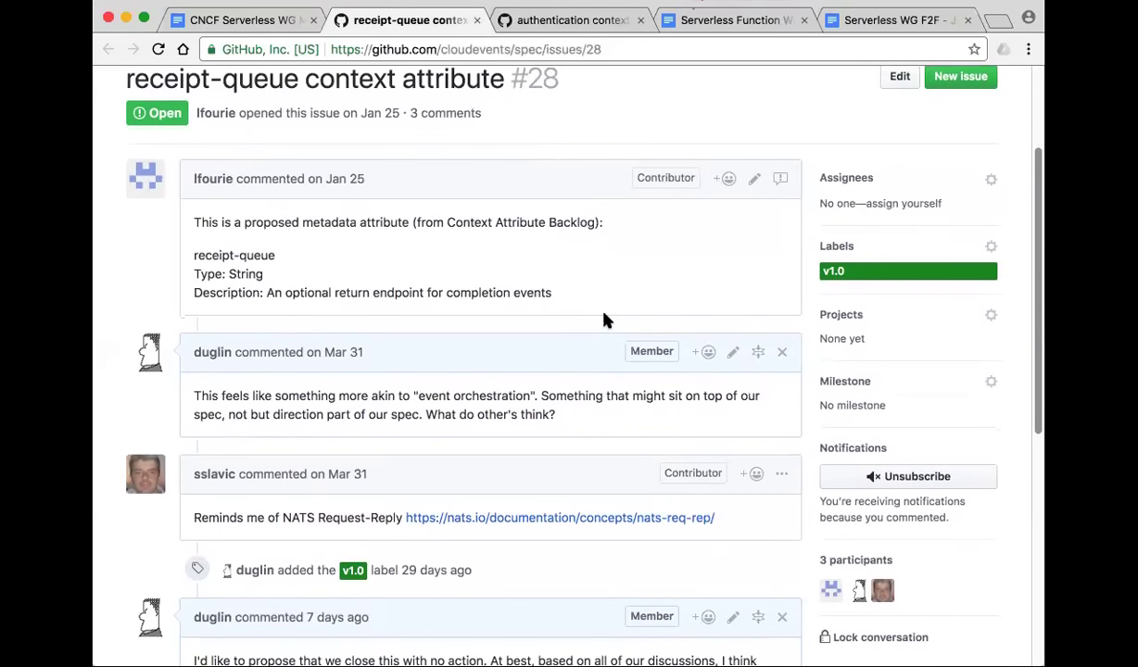
scroll(605, 319, up, 1)
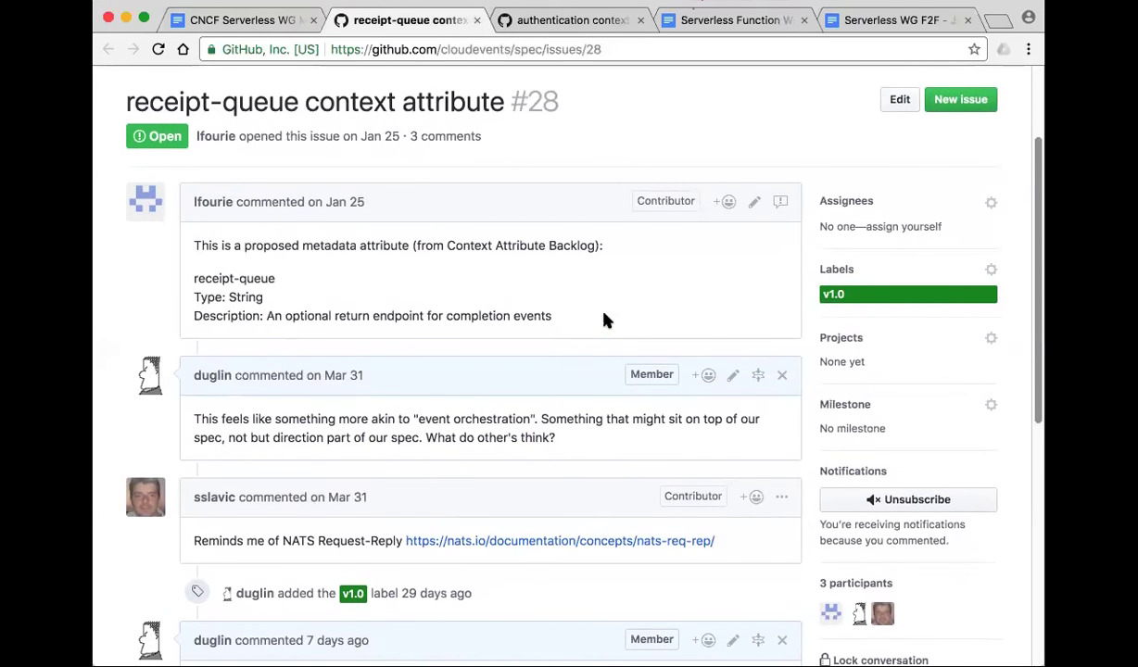